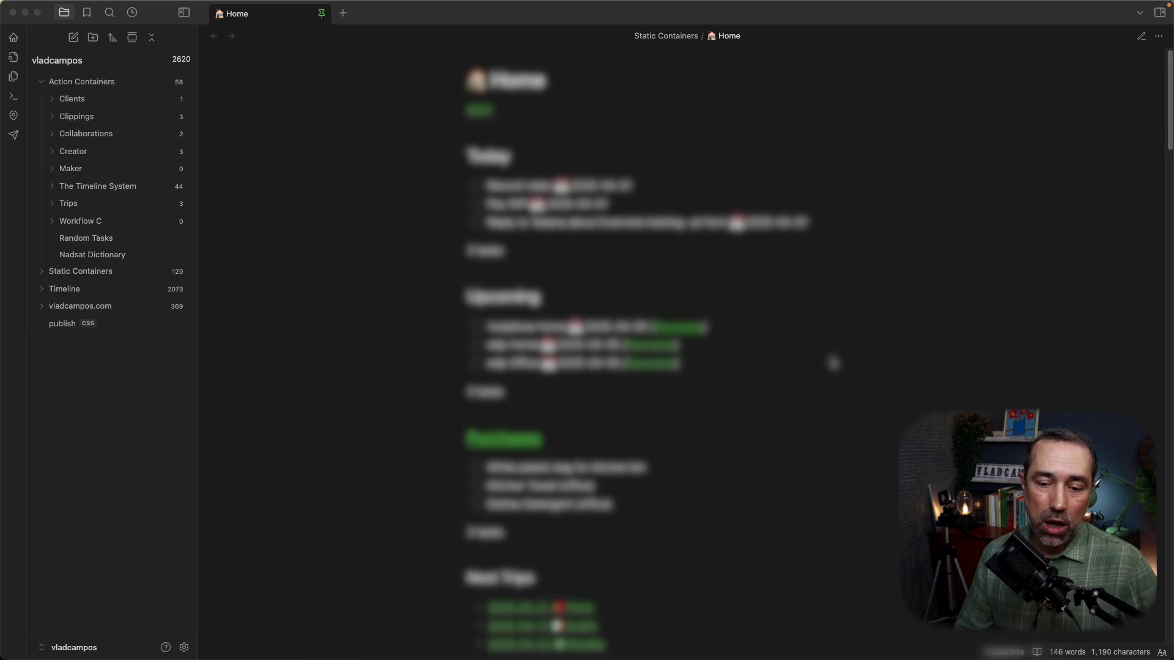
# Open the Homepage plugin settings and expand the homepage type dropdown
pyautogui.click(184, 648)
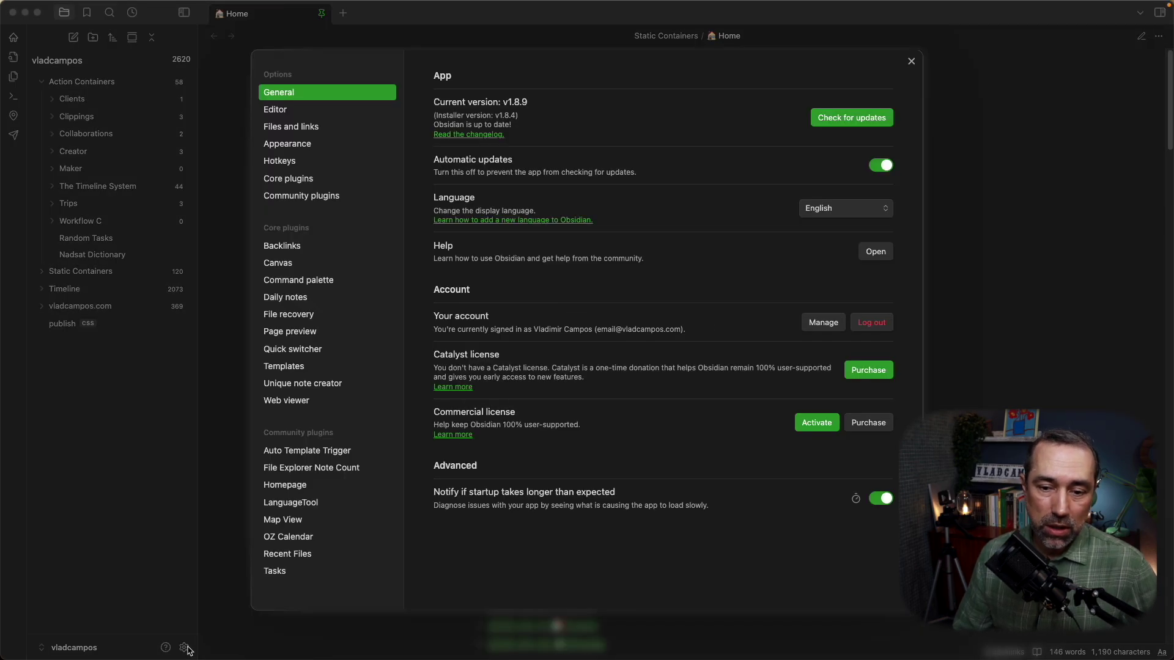
pyautogui.click(309, 486)
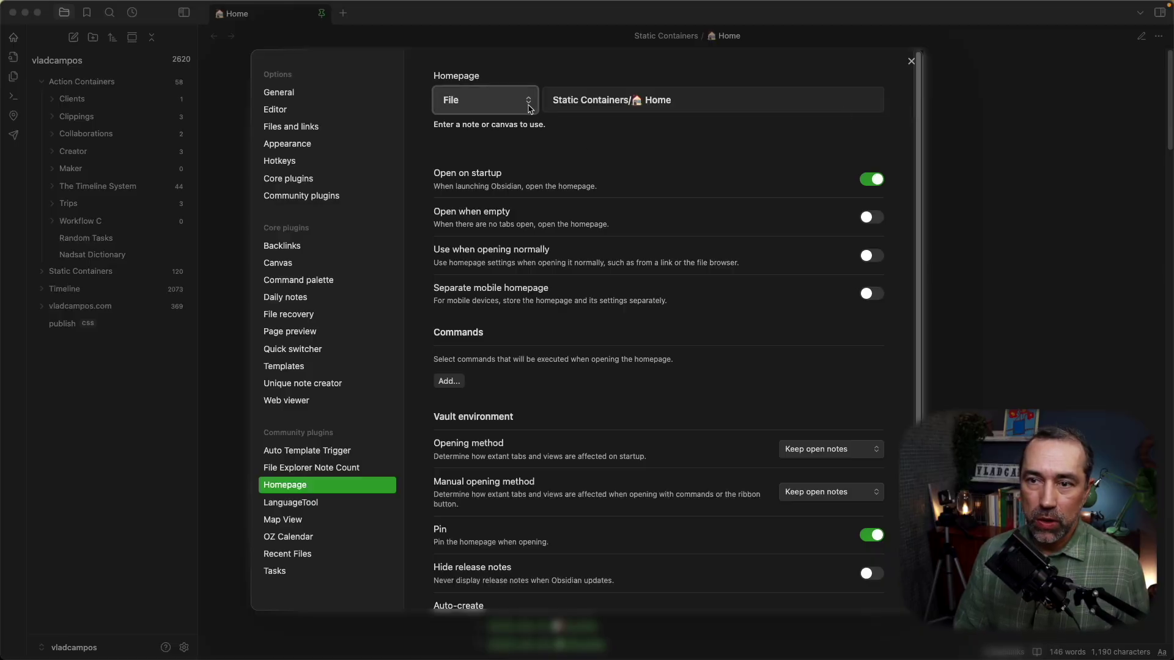
pyautogui.click(529, 107)
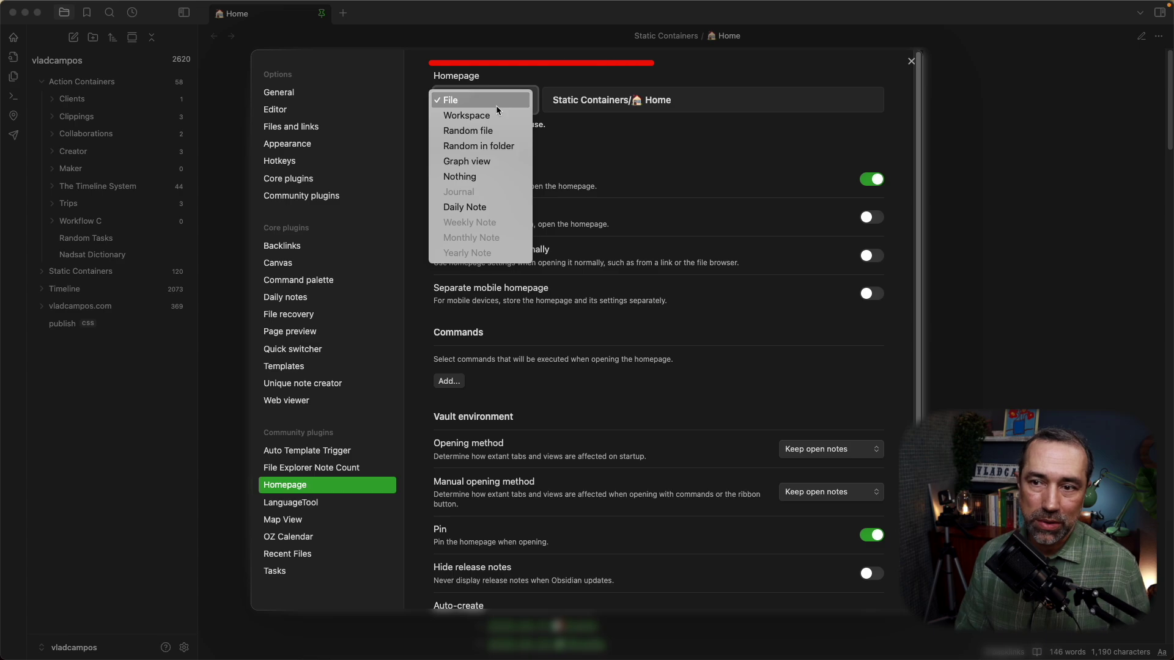
# Keep File as the homepage type, pointing to Static Containers/Home
pyautogui.click(498, 107)
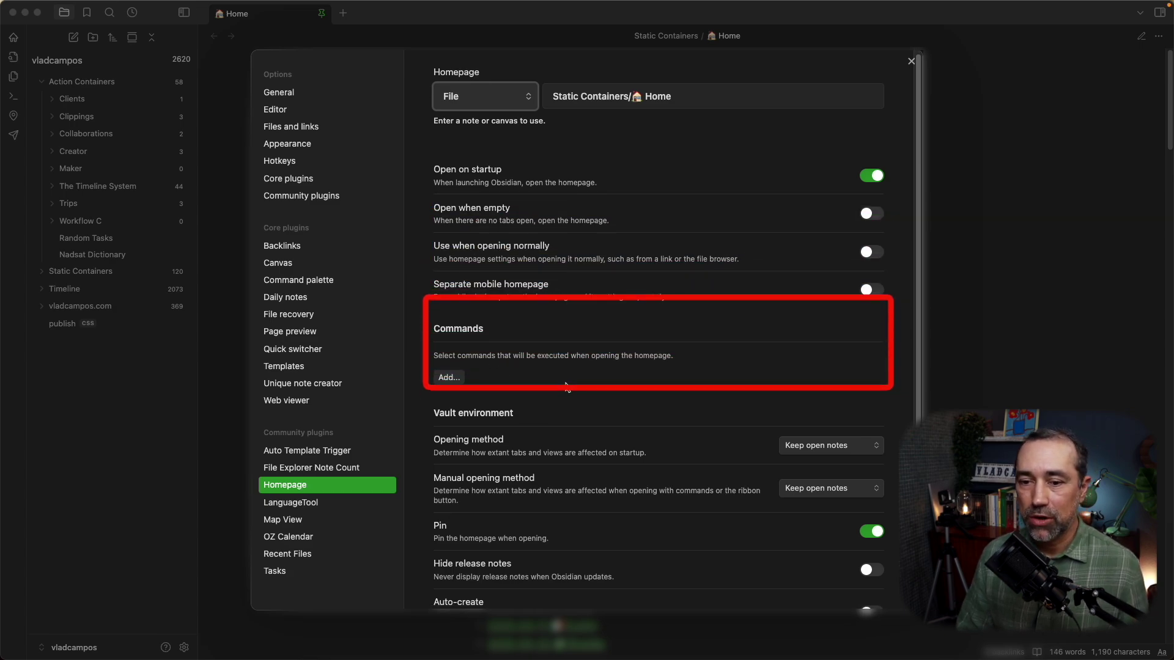
# Set both Opening method and Manual opening method to Keep open notes
pyautogui.scroll(-2, 581, 361)
pyautogui.scroll(-5, 600, 328)
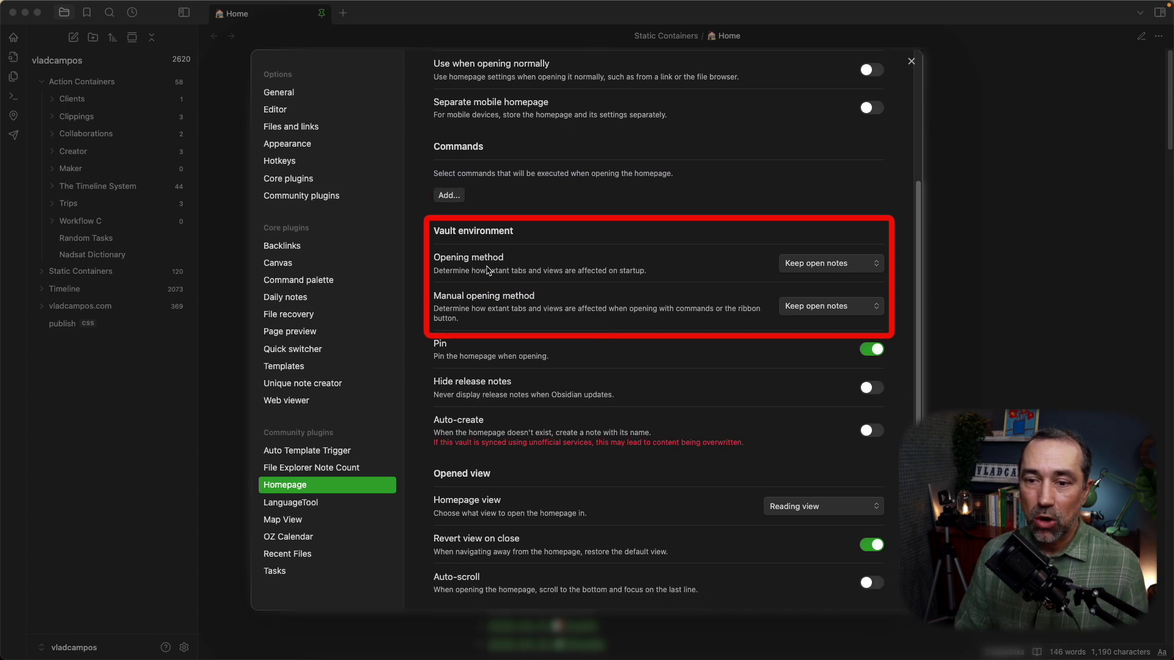
pyautogui.click(859, 266)
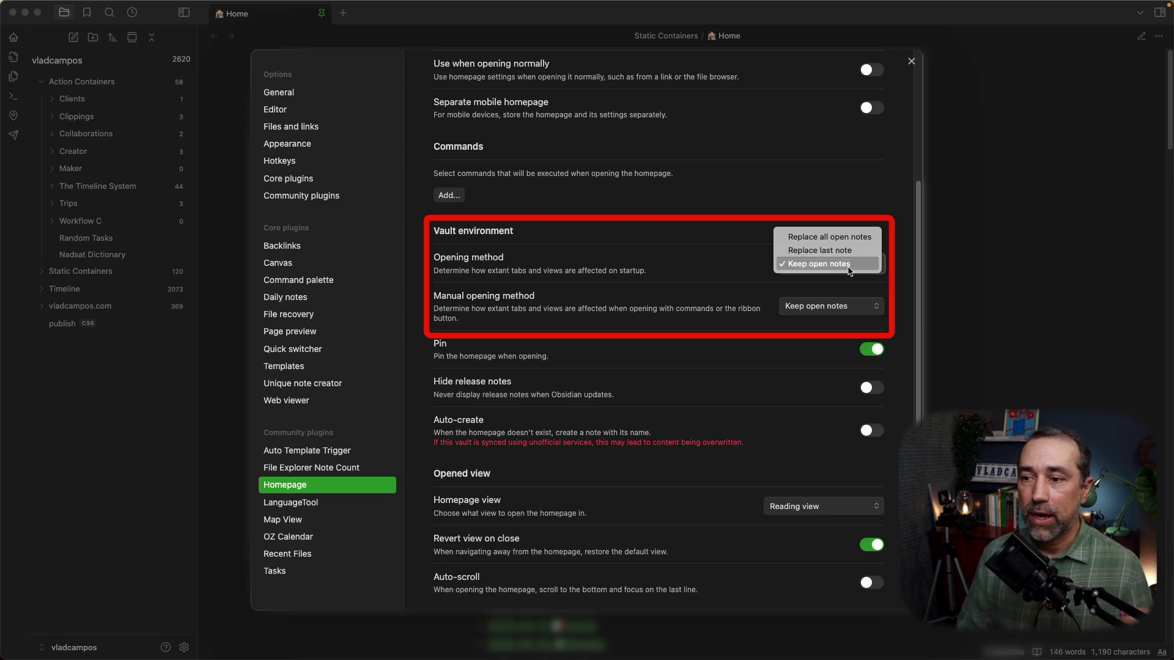
pyautogui.click(849, 269)
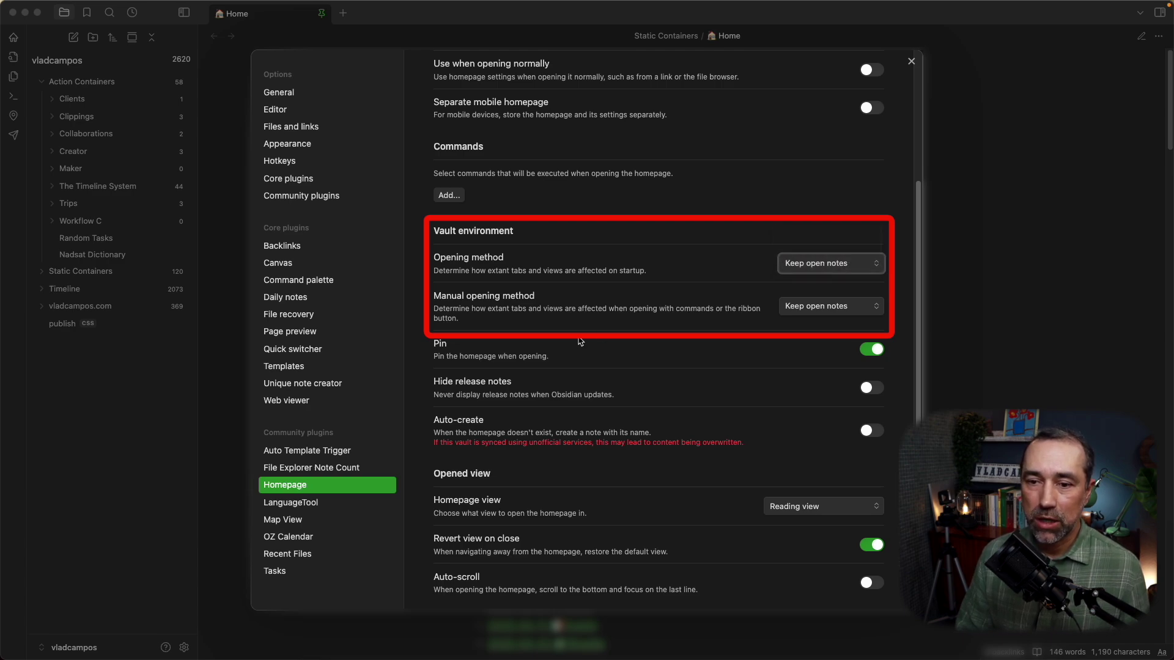
pyautogui.scroll(-1, 606, 327)
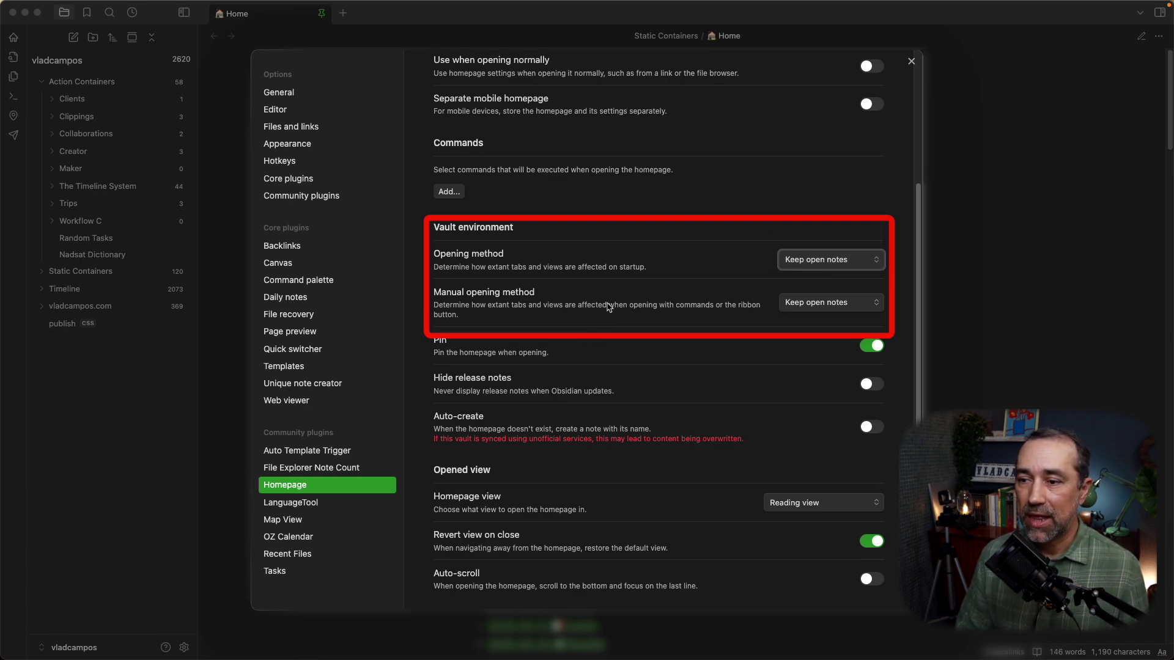
pyautogui.click(795, 306)
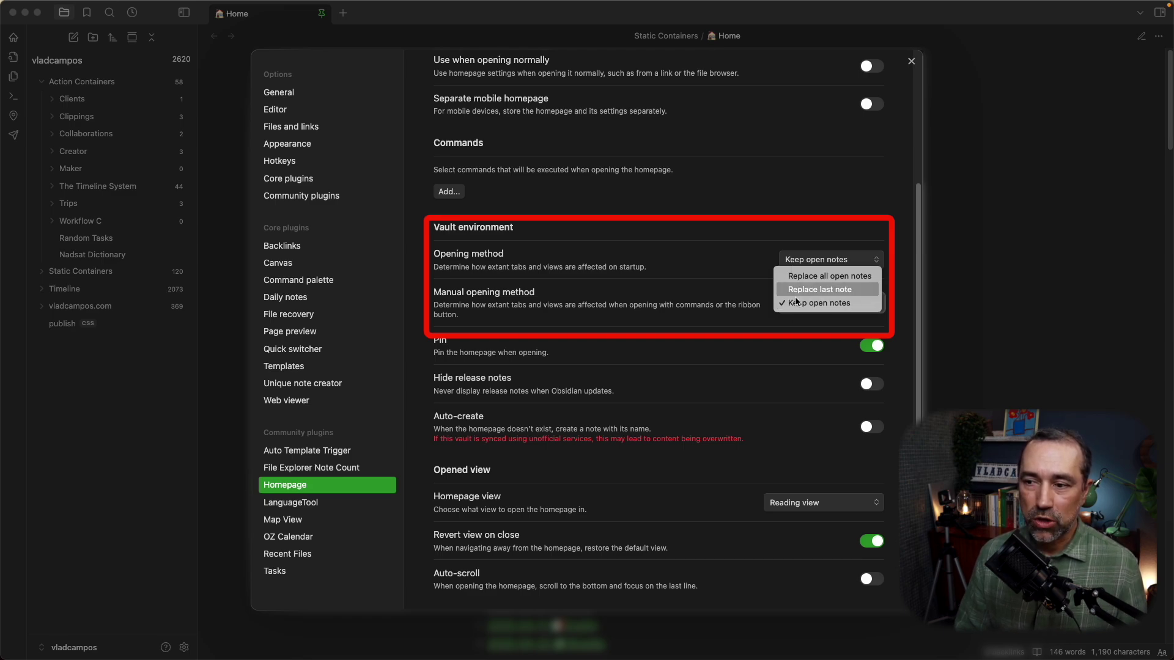
pyautogui.click(823, 304)
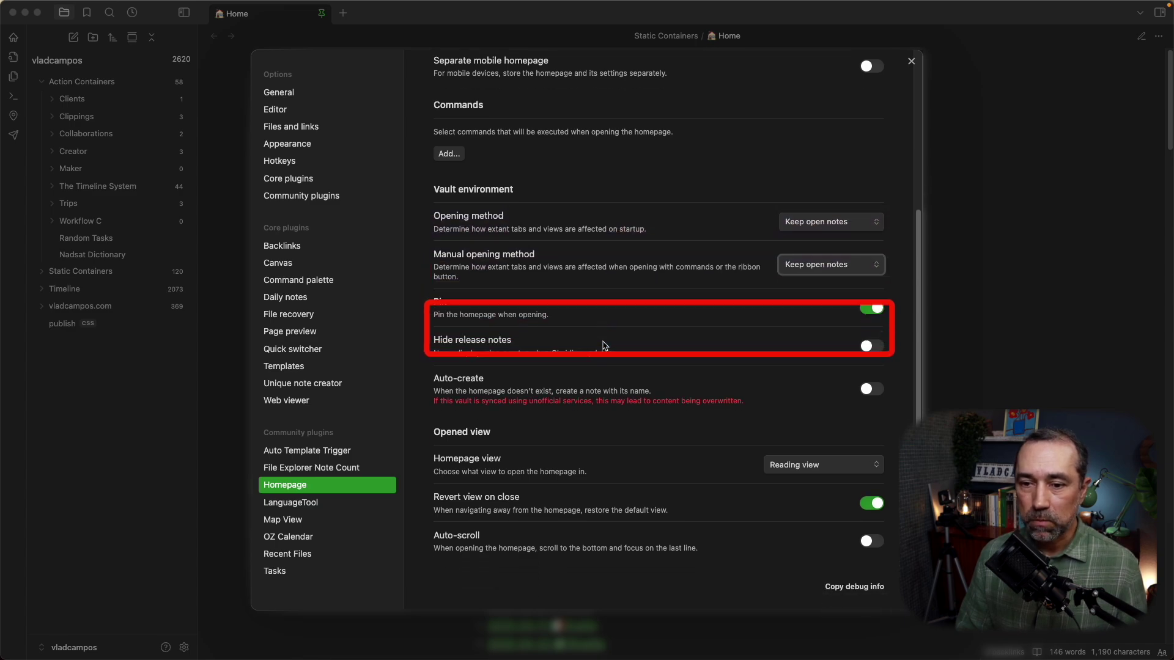
pyautogui.scroll(-1, 605, 346)
pyautogui.scroll(-1, 601, 336)
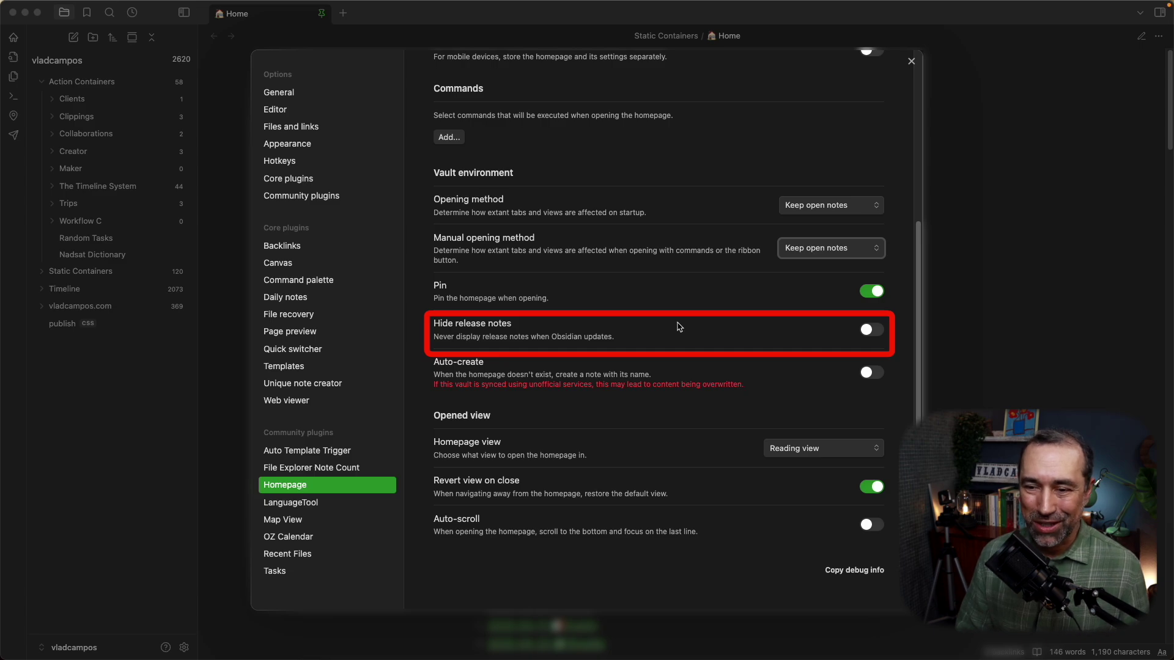
pyautogui.scroll(-1, 679, 327)
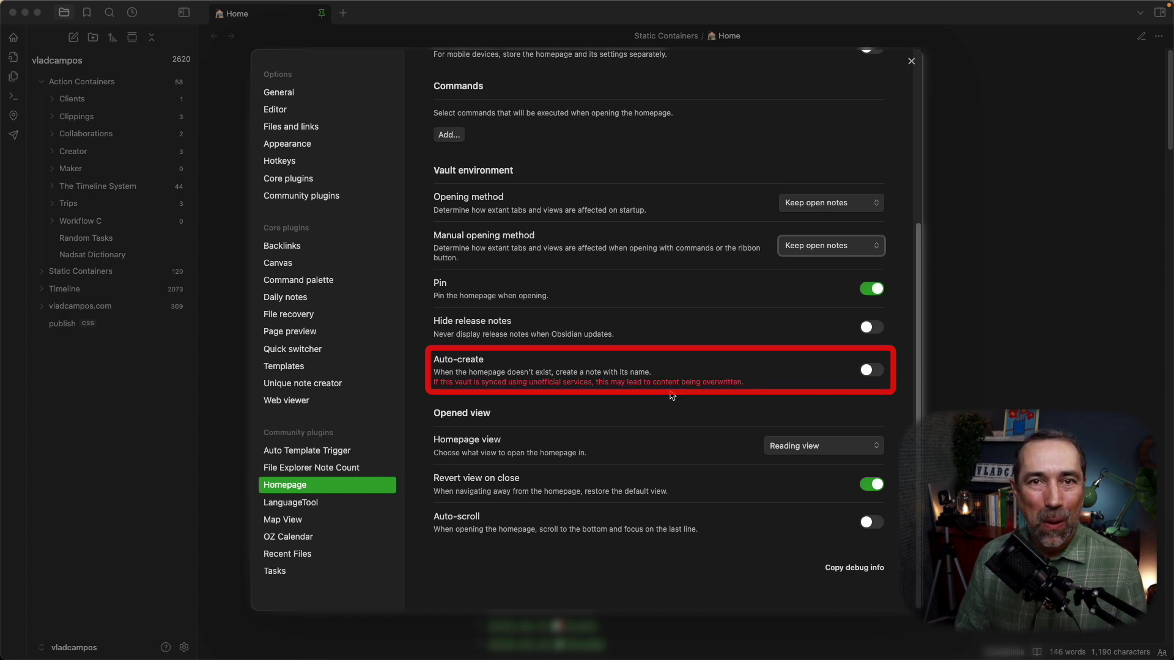
pyautogui.scroll(5, 673, 396)
pyautogui.scroll(1, 673, 397)
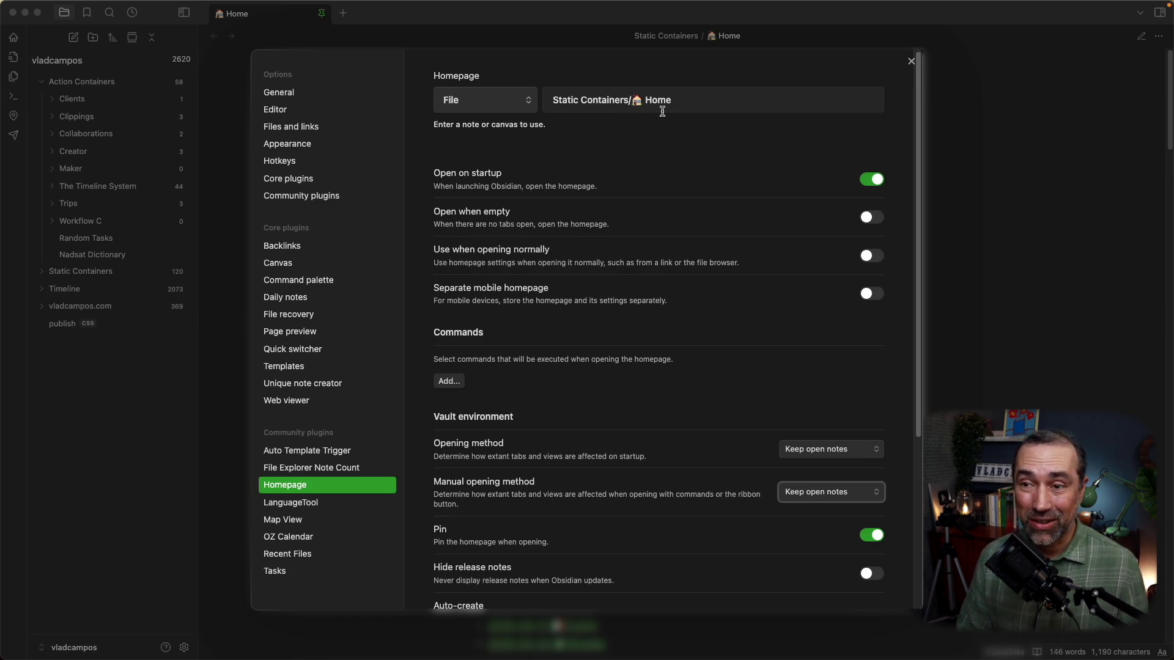
pyautogui.scroll(-5, 666, 171)
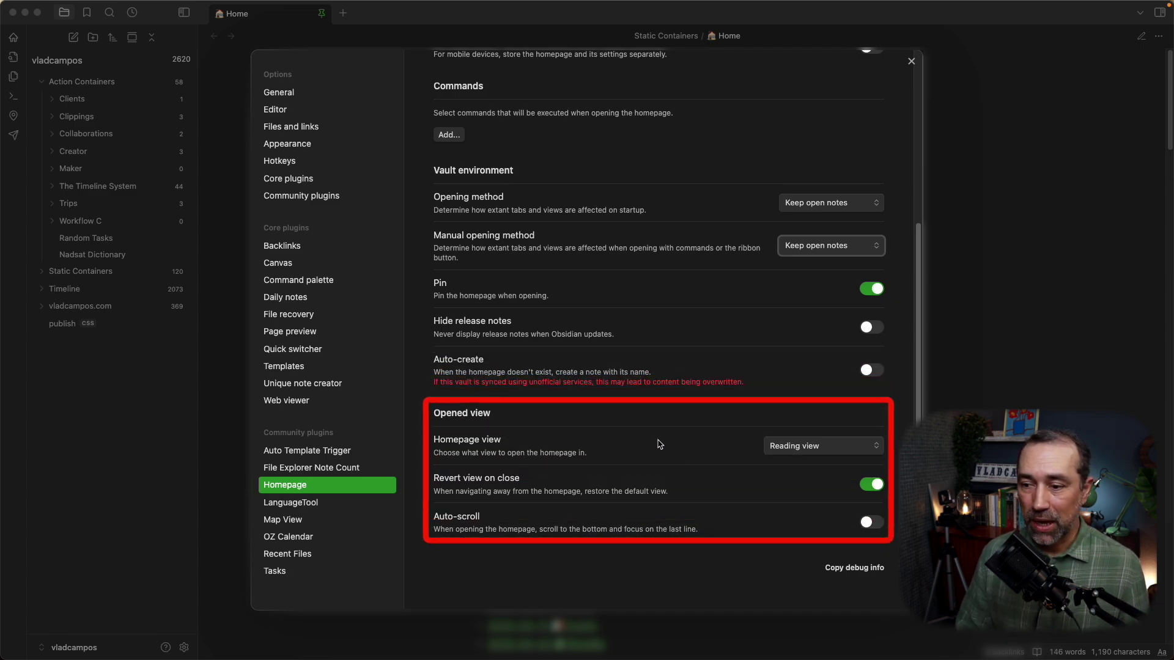
# Choose Reading view as the Homepage view under Opened view
pyautogui.click(786, 447)
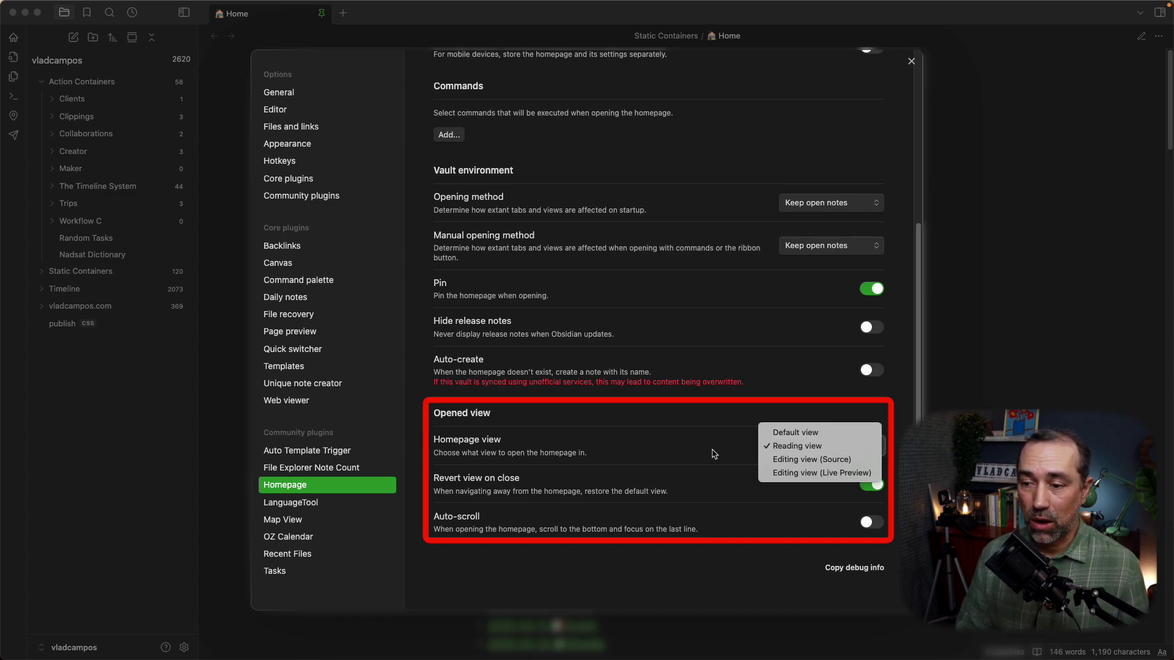
pyautogui.click(714, 454)
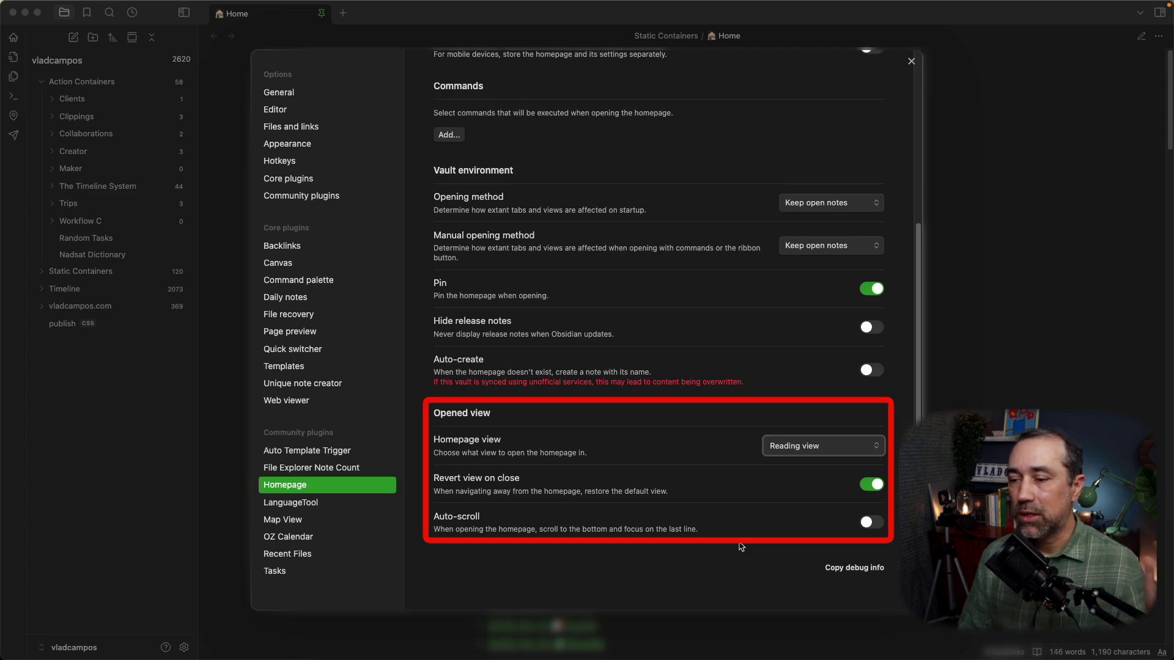
pyautogui.scroll(5, 737, 470)
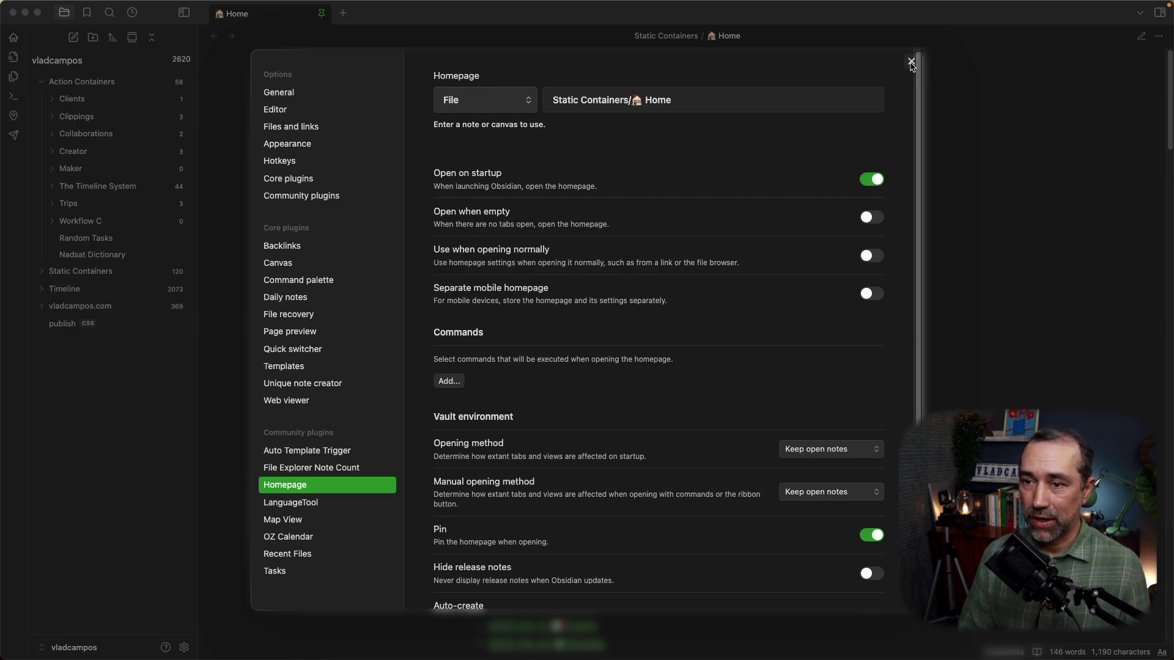
# Close Settings, open an empty new tab, and bring back the pinned Home note via the ribbon icon
pyautogui.click(911, 62)
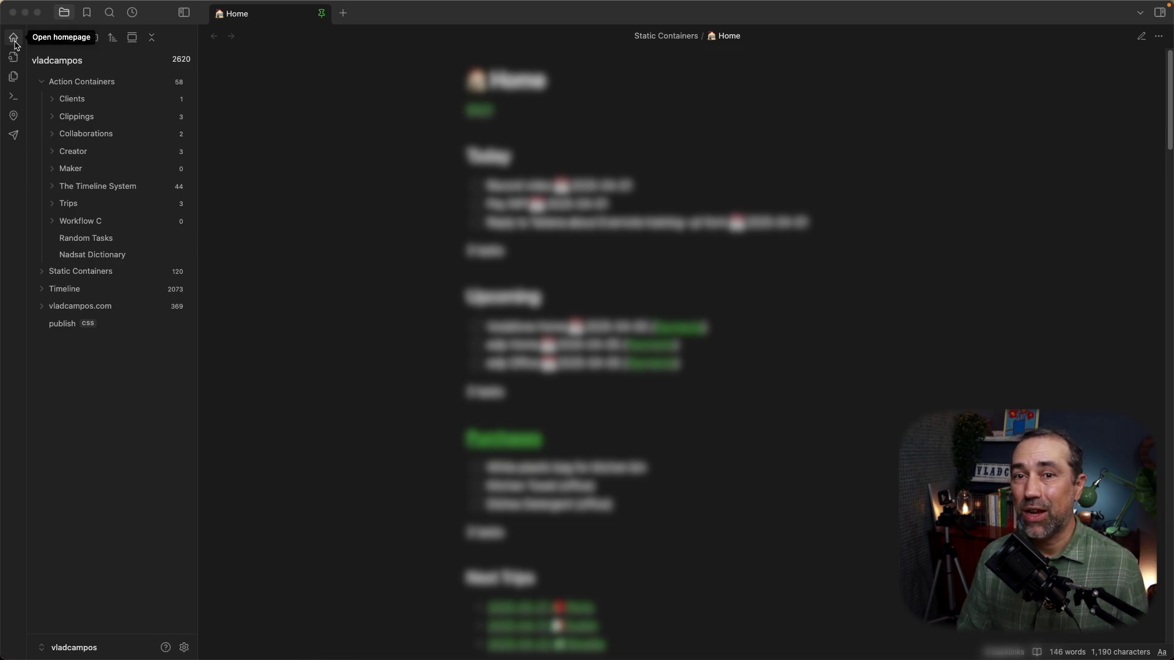
pyautogui.click(343, 13)
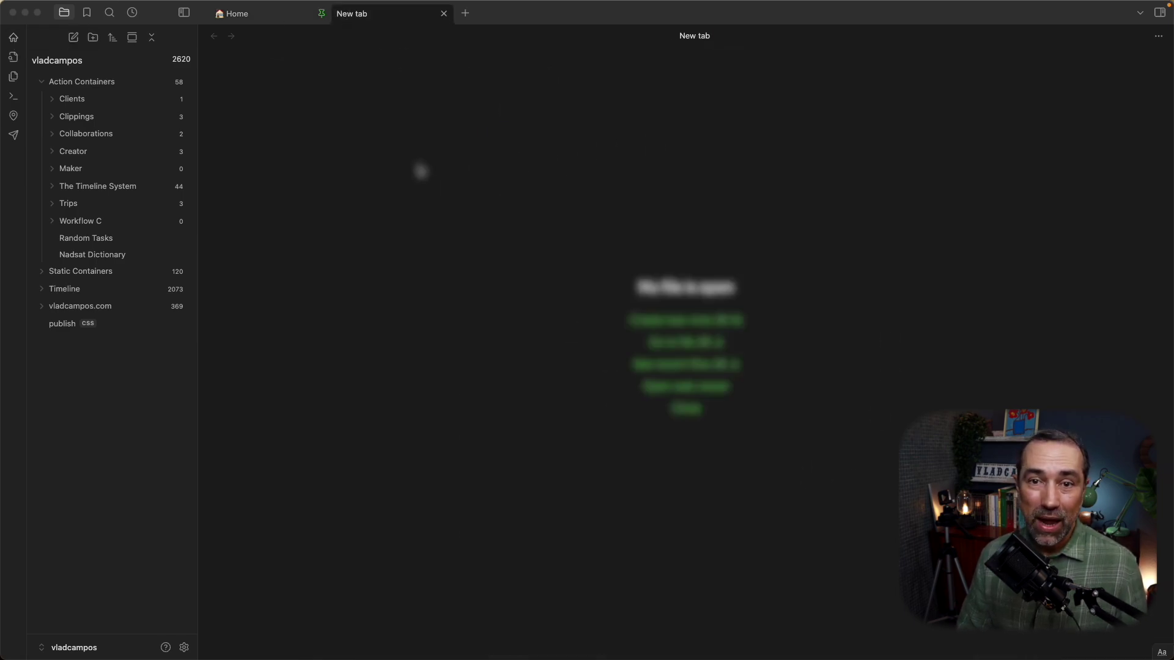
pyautogui.click(270, 15)
pyautogui.click(369, 17)
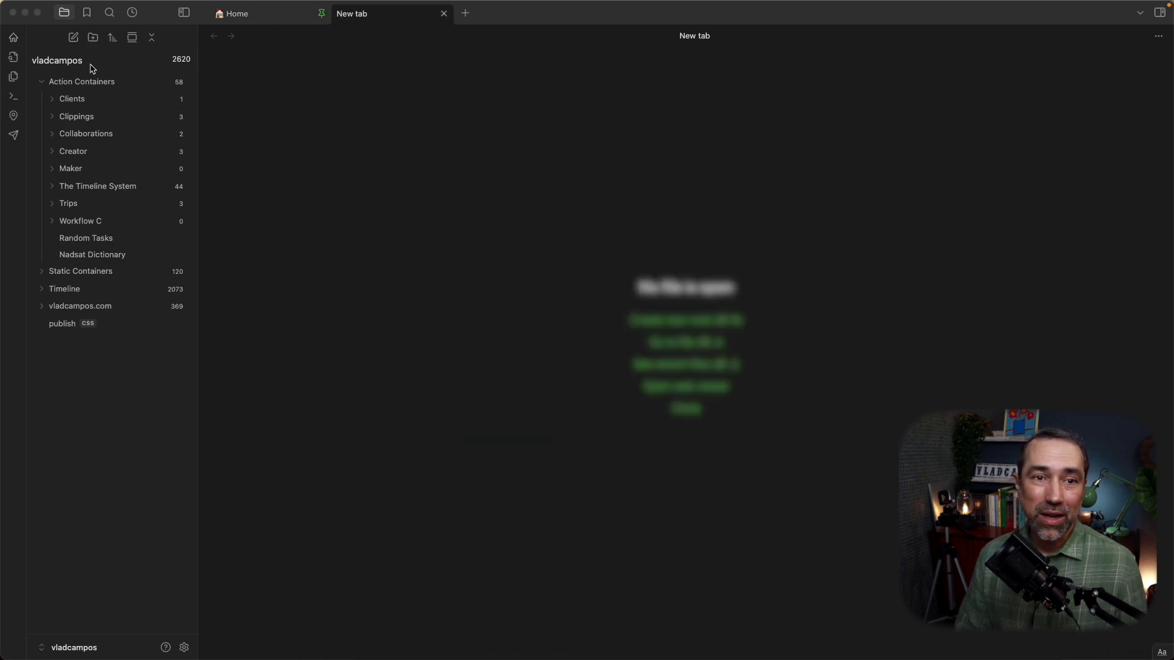
pyautogui.click(14, 38)
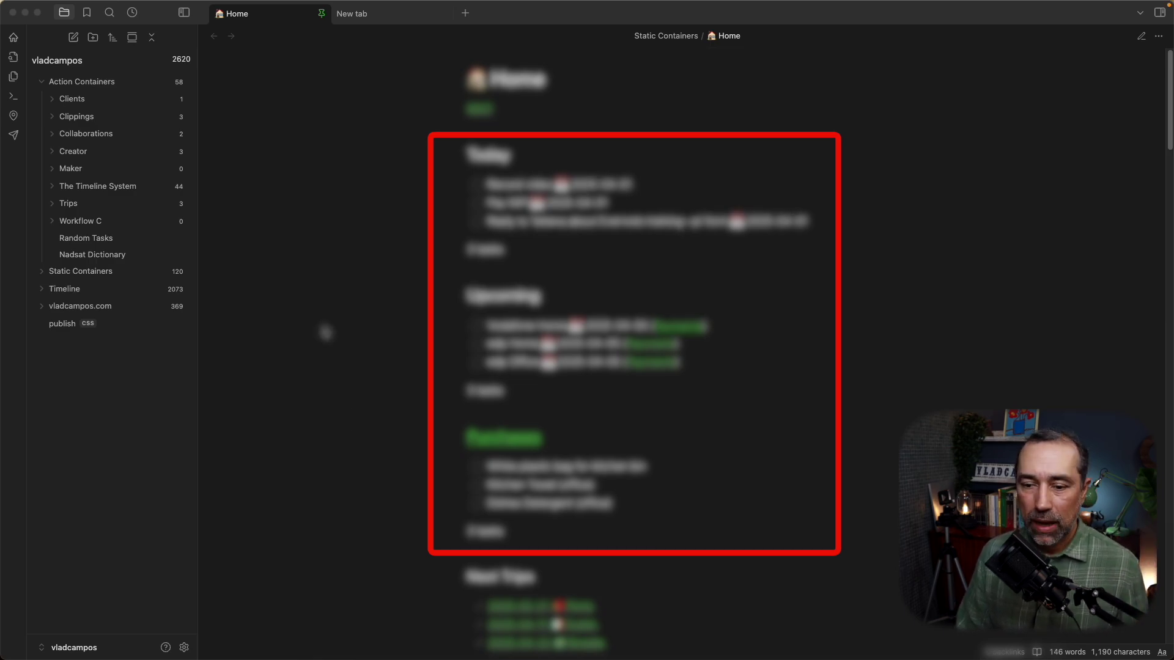
# Scroll the Home note down to the Next Trips map and Neural Network canvas
pyautogui.scroll(-5, 324, 330)
pyautogui.scroll(-4, 325, 332)
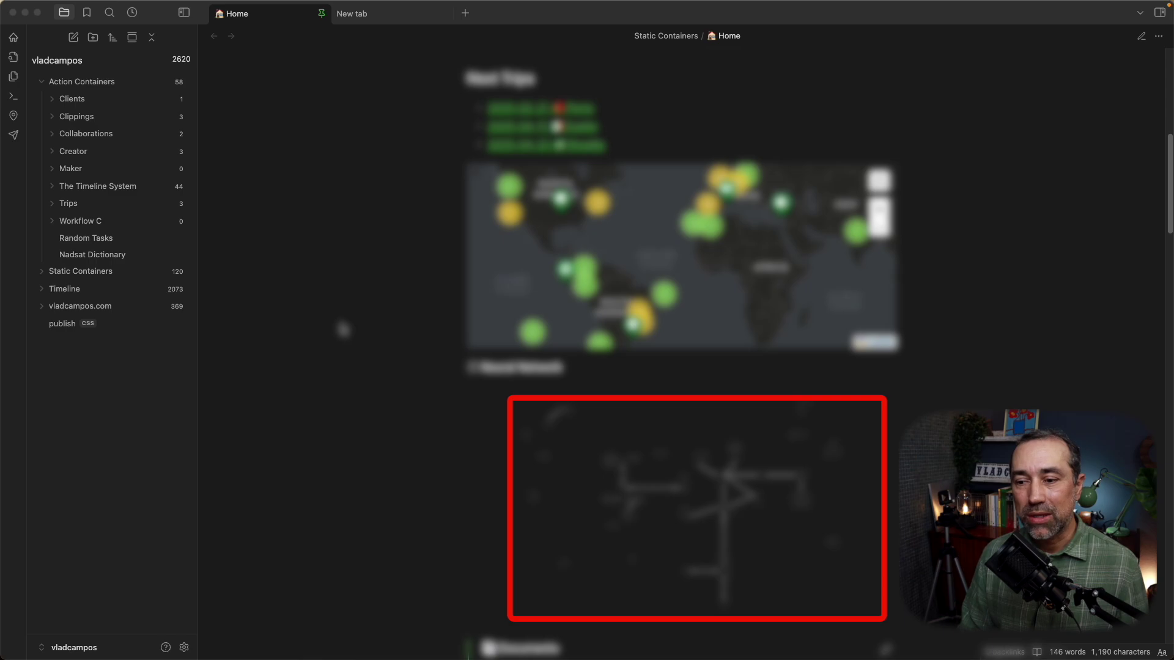
# Open the embedded Neural Network canvas in its own tab
pyautogui.click(703, 508)
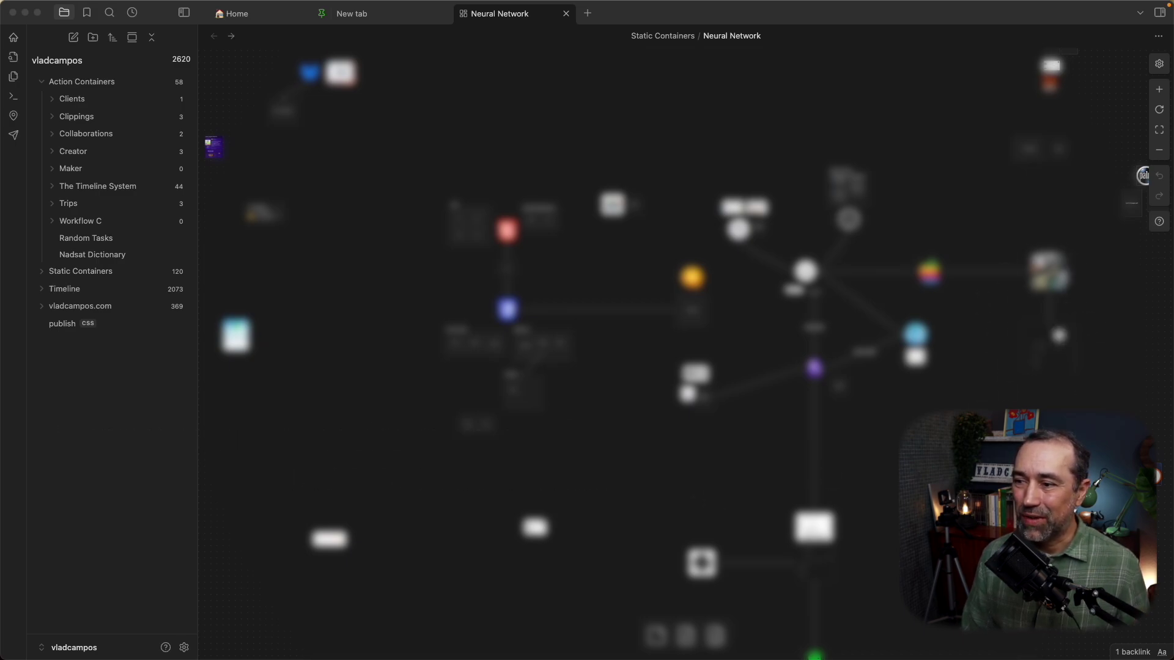
# Open the Apple IIe canvas from its card and zoom around the keyboard repair notes
pyautogui.click(1058, 336)
pyautogui.click(1058, 337)
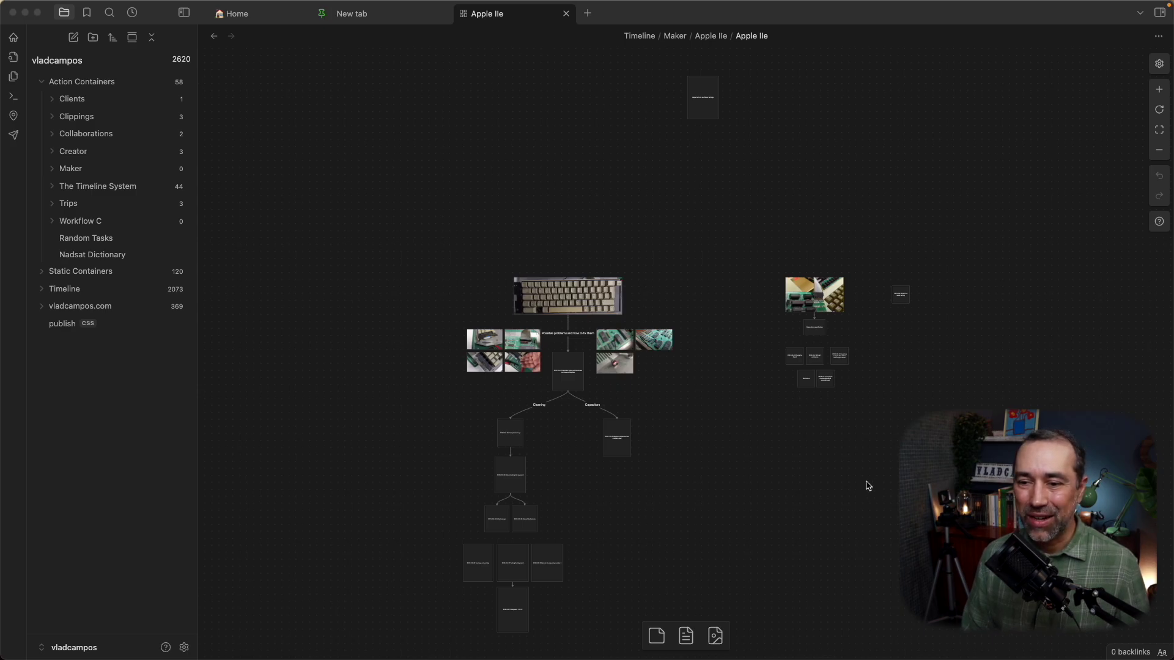
pyautogui.scroll(-2, 866, 485)
pyautogui.scroll(6, 610, 447)
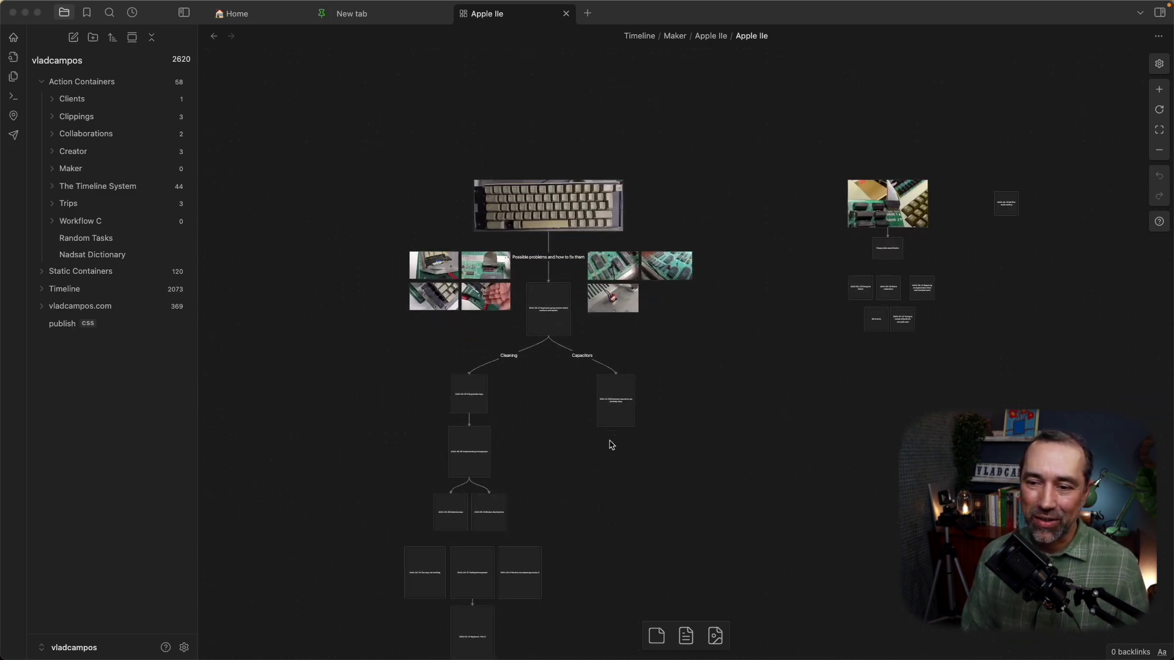
pyautogui.scroll(3, 612, 442)
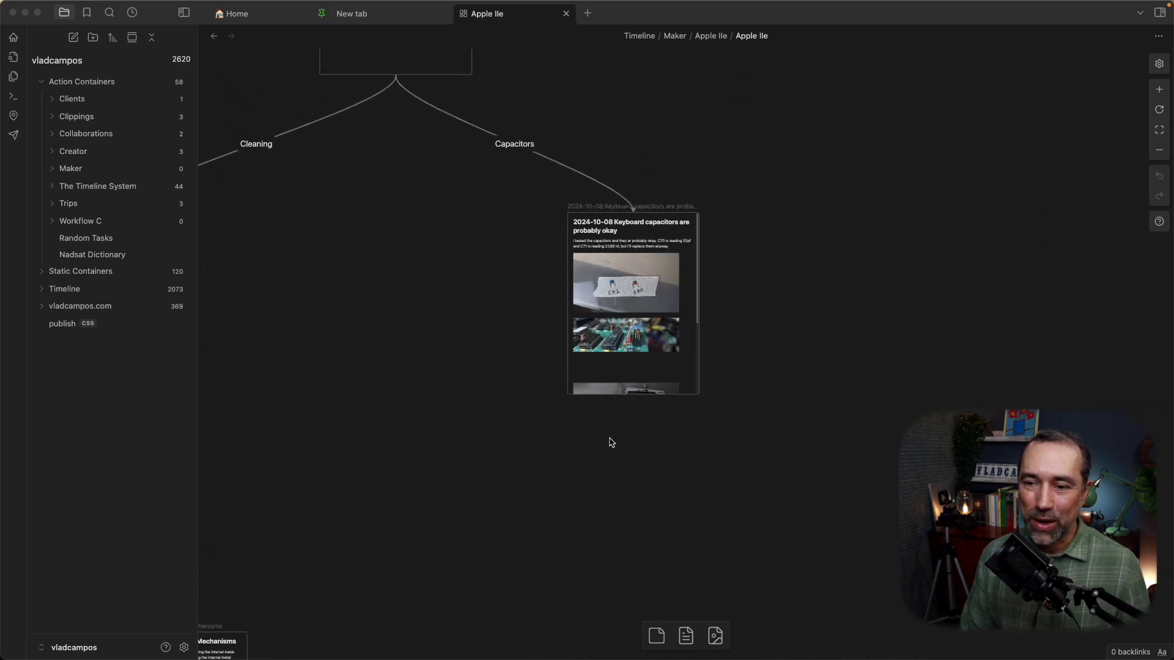
pyautogui.scroll(3, 613, 314)
pyautogui.scroll(5, 612, 315)
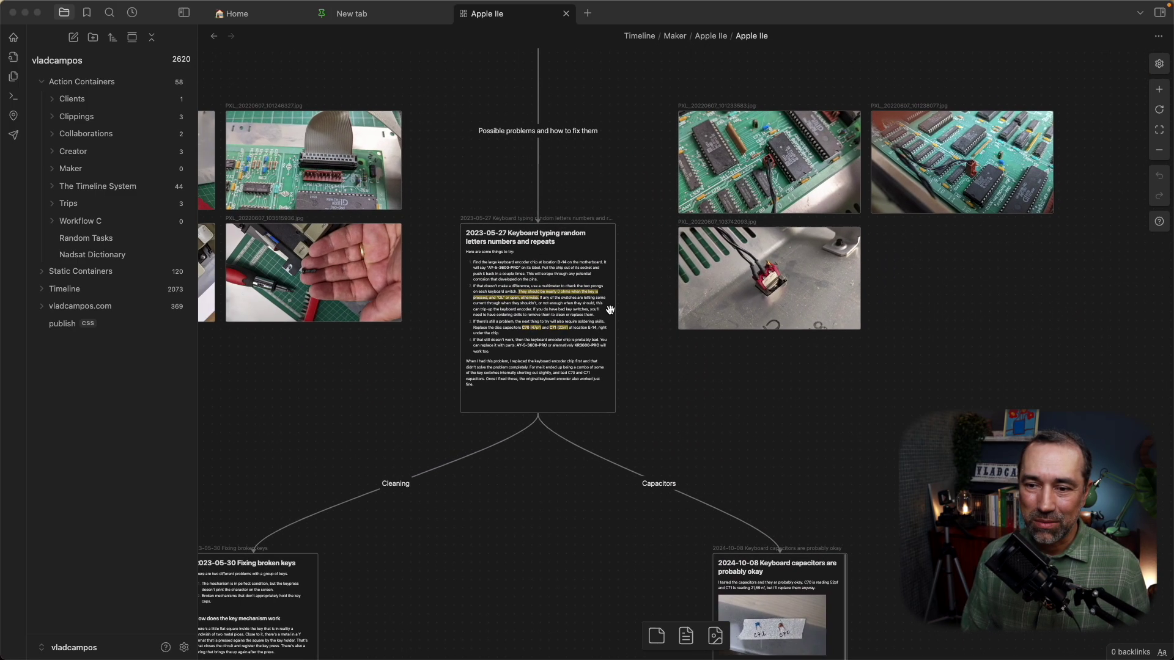
pyautogui.scroll(5, 621, 389)
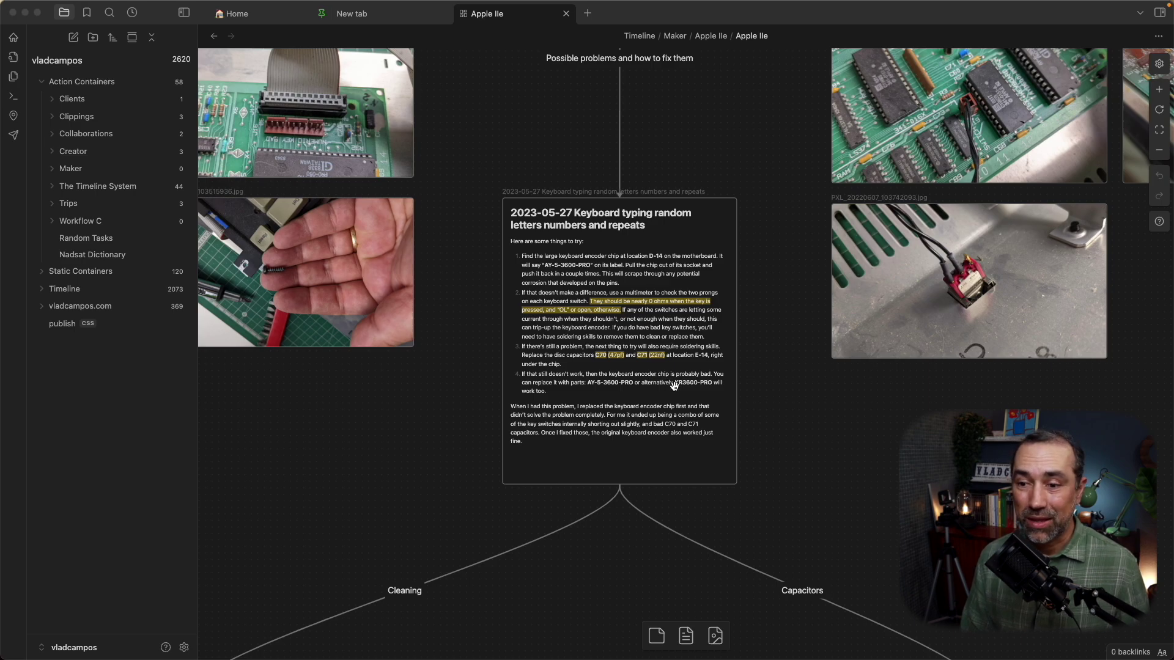
pyautogui.scroll(-6, 674, 385)
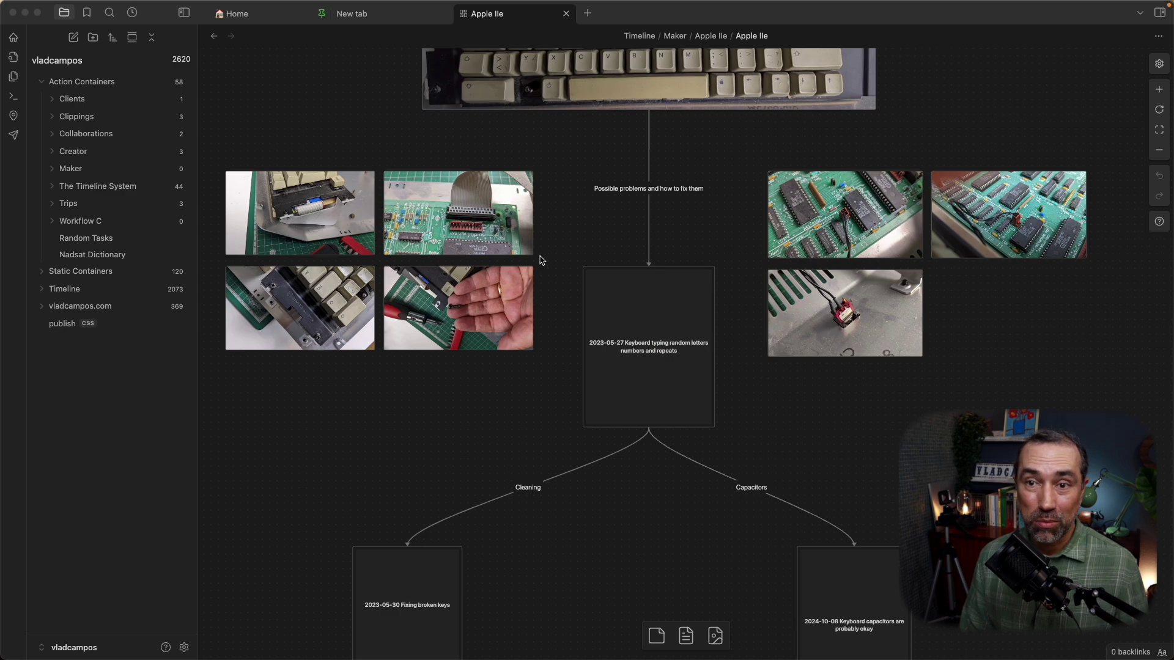
# Go back from the Apple IIe canvas to the Neural Network canvas
pyautogui.click(214, 38)
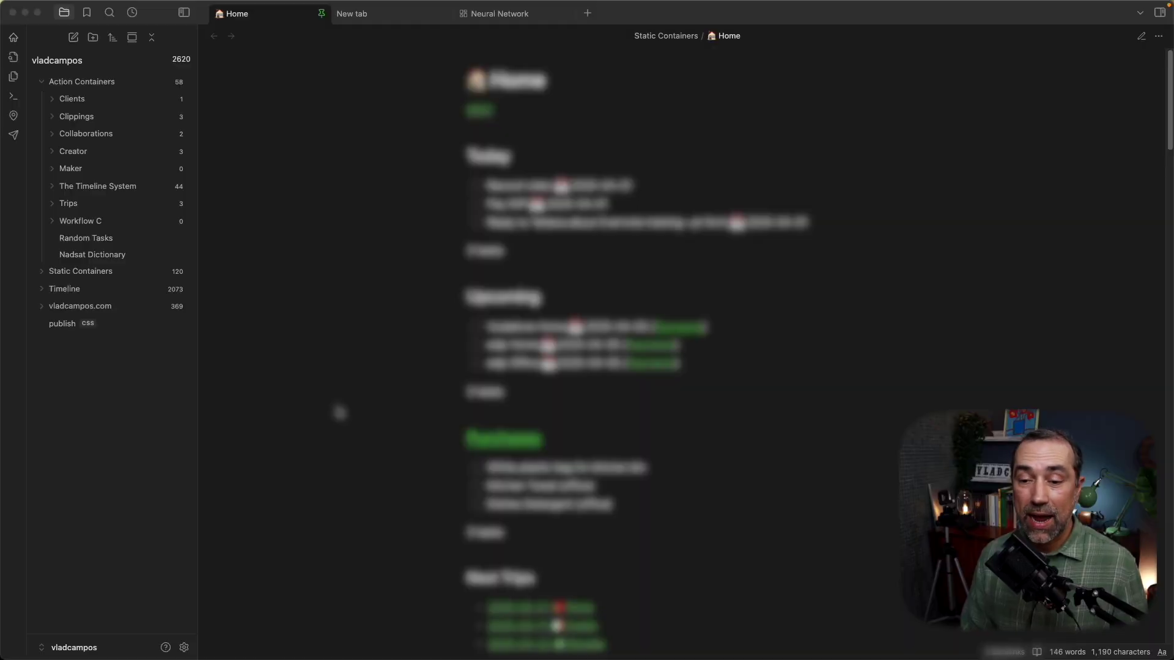
pyautogui.scroll(-5, 340, 413)
pyautogui.scroll(-2, 335, 412)
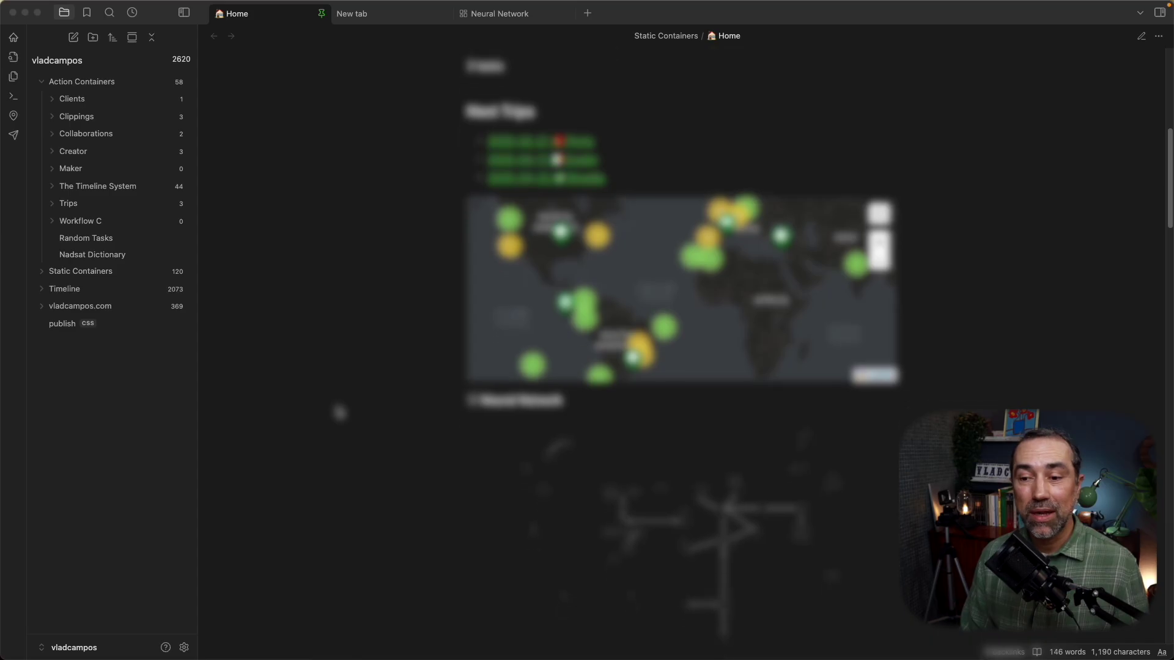